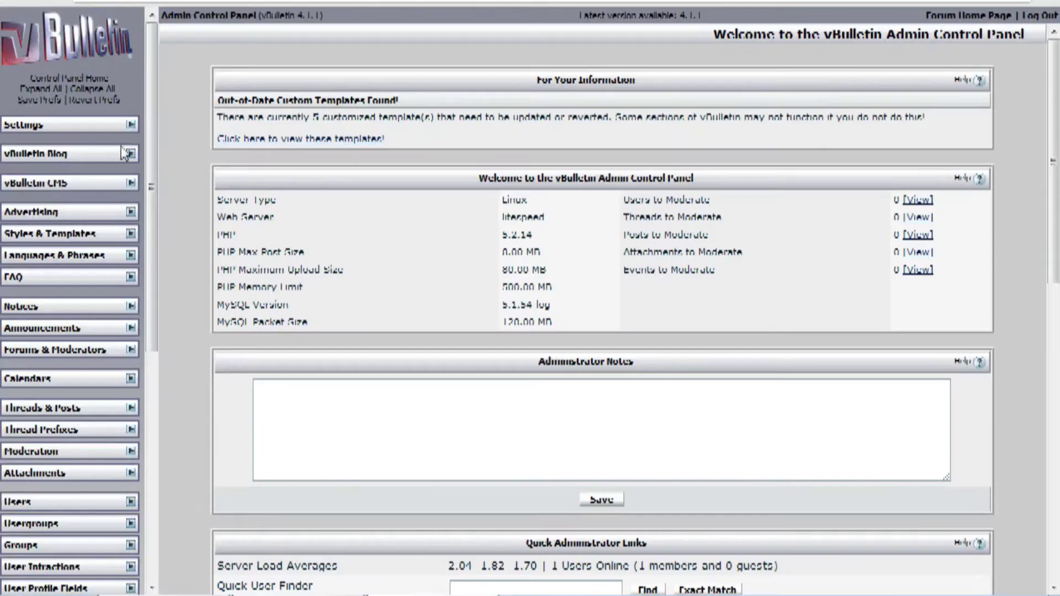
pyautogui.scroll(-3, 125, 182)
pyautogui.scroll(-3, 137, 209)
pyautogui.scroll(-3, 137, 210)
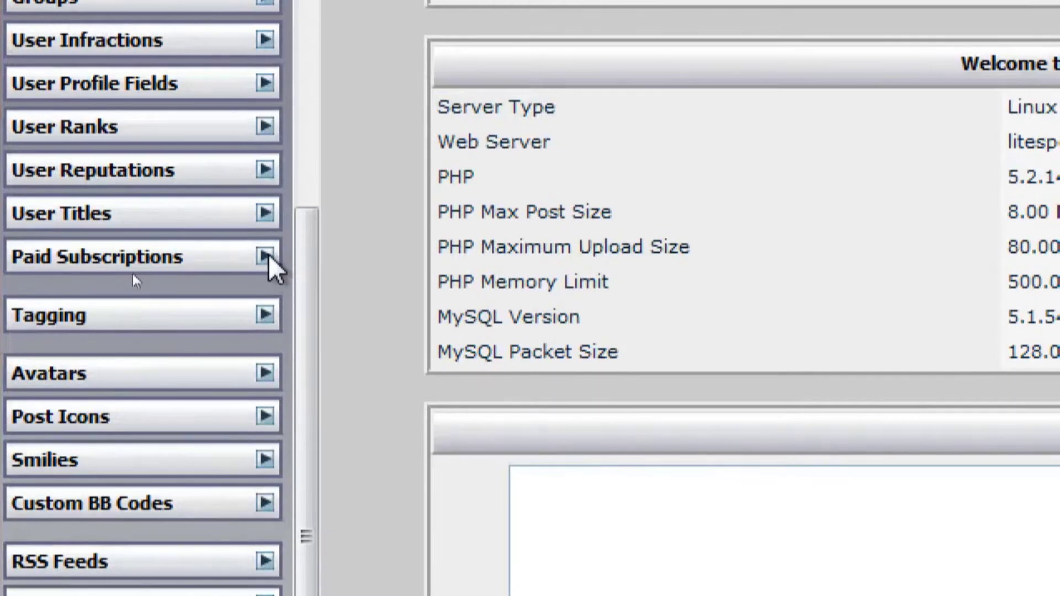
# Step: Expand the Paid Subscriptions section in the left navigation
pyautogui.click(266, 255)
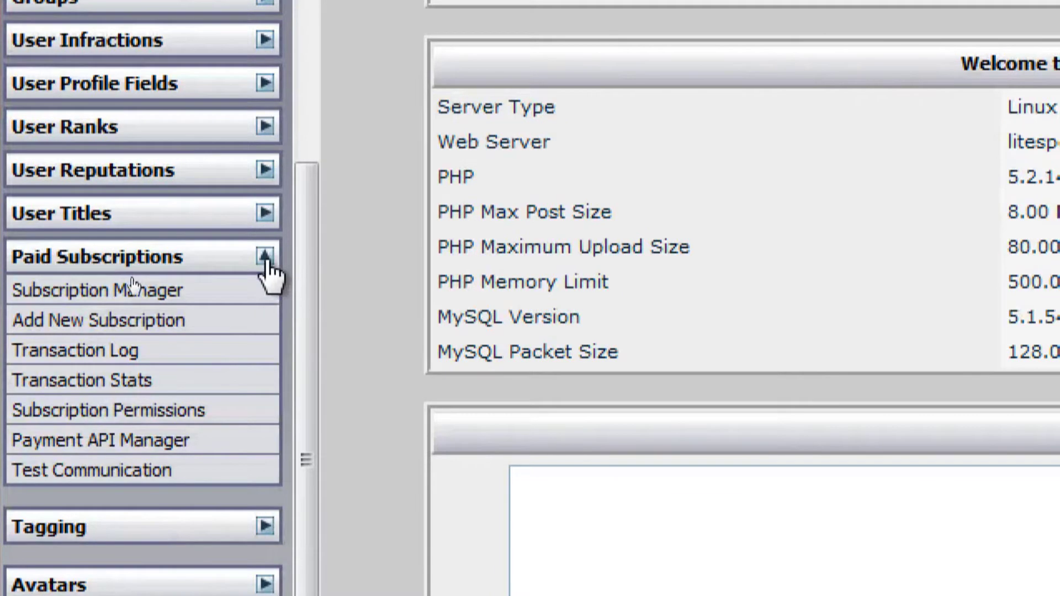
# Step: Open a blank Add New Subscription form and select its Title field
pyautogui.click(246, 332)
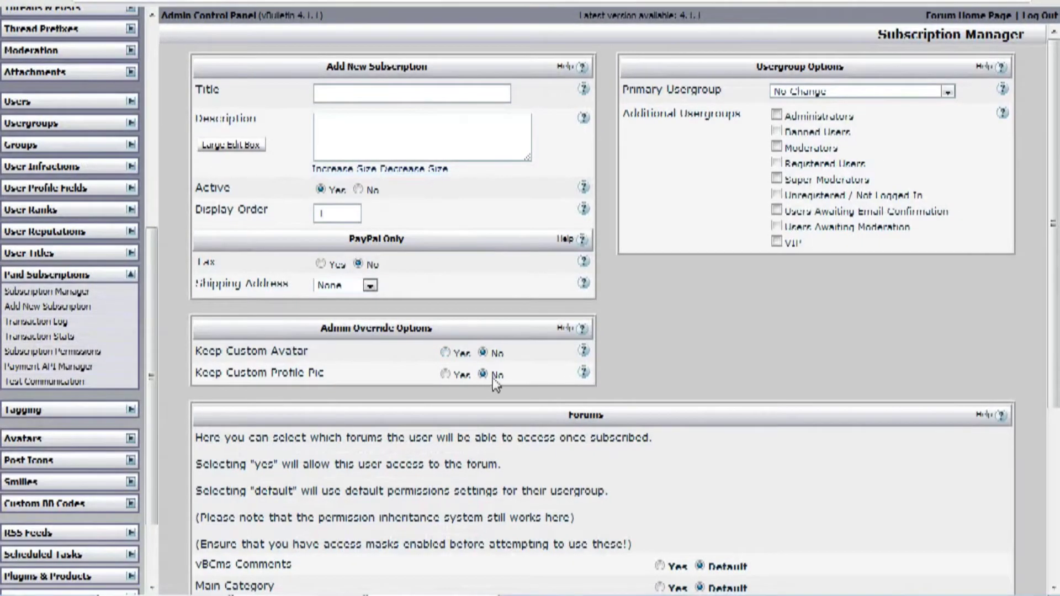
pyautogui.scroll(-3, 497, 383)
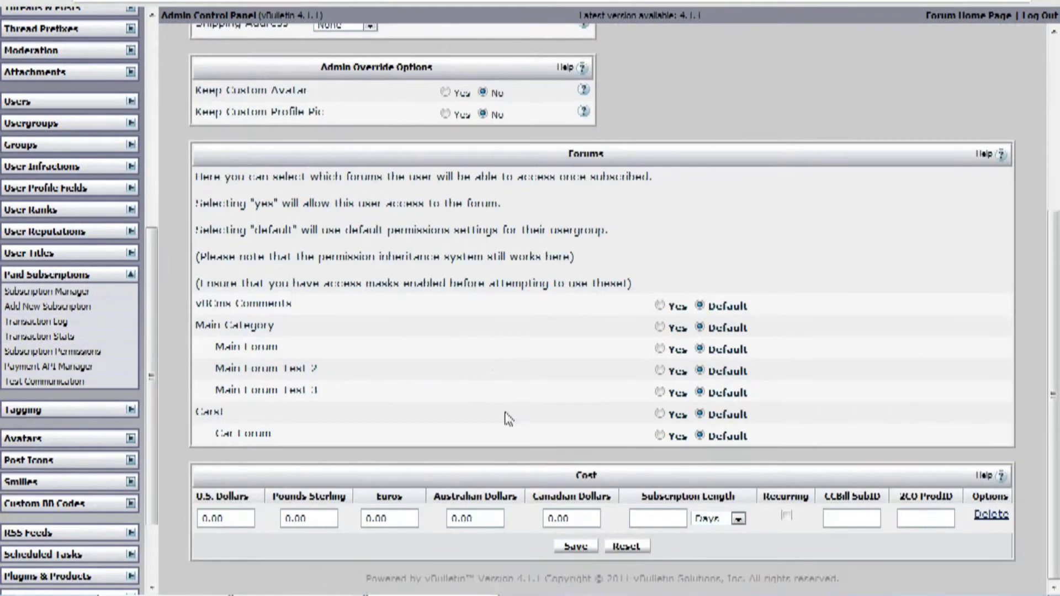
pyautogui.scroll(3, 507, 418)
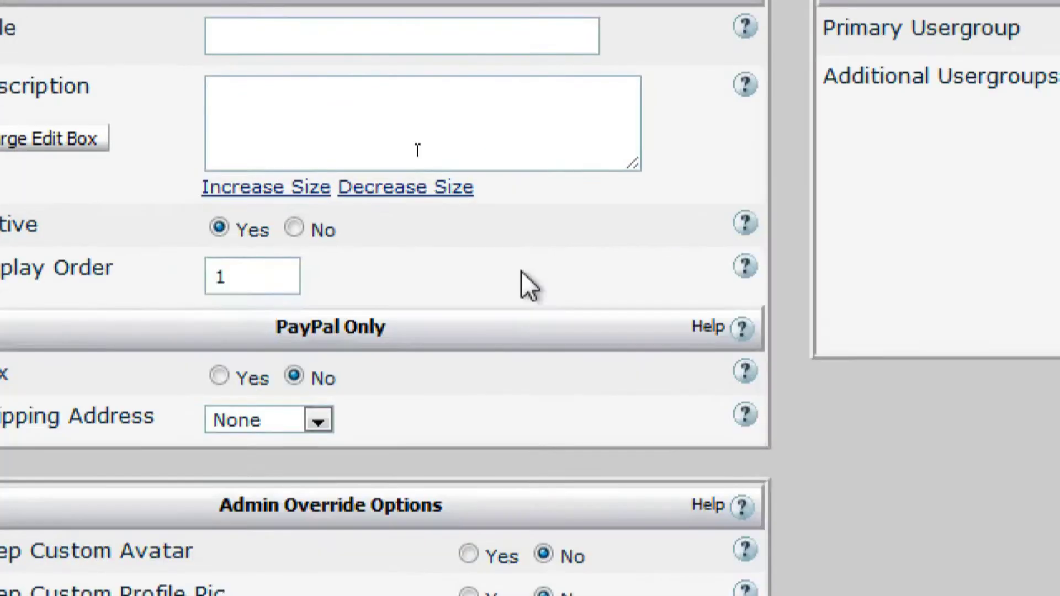
pyautogui.click(343, 37)
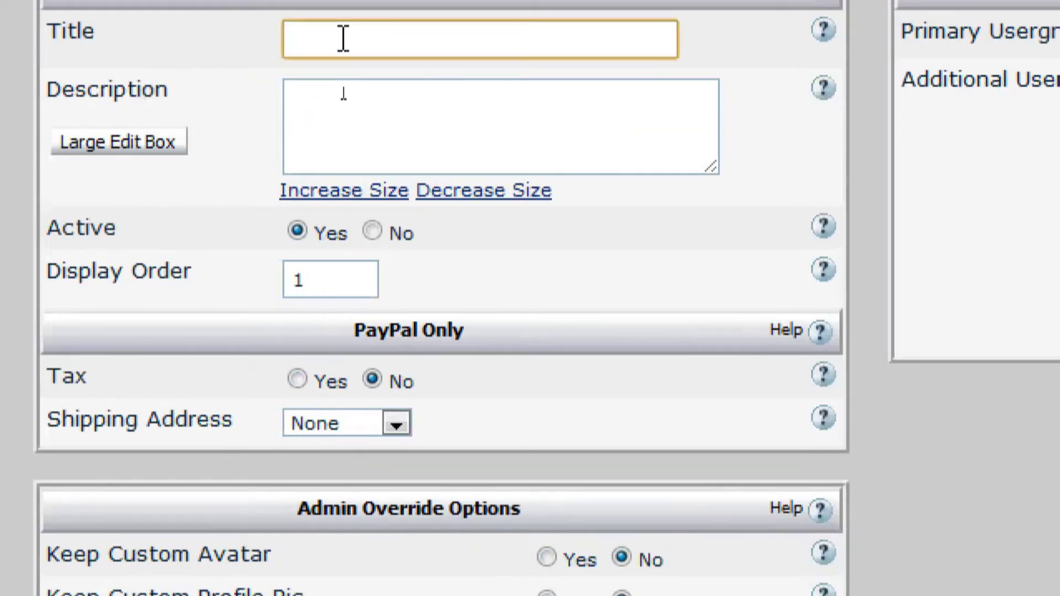
pyautogui.write('vB S')
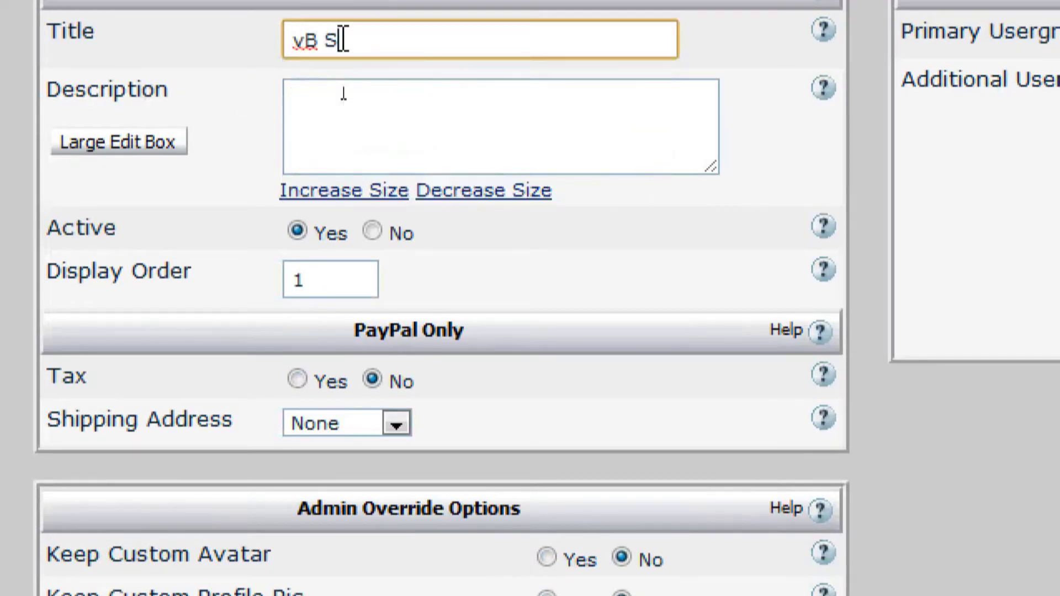
pyautogui.write('ubscription')
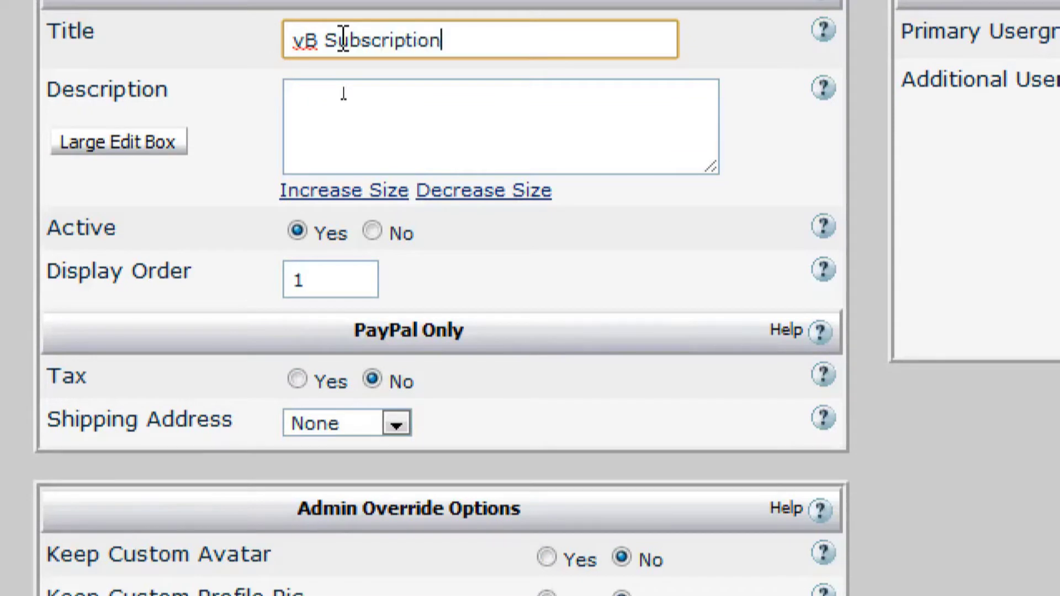
# Step: Enter the title 'vB Subscription' and a VIP membership description about avatar and profile pic uploads
pyautogui.press('Tab')
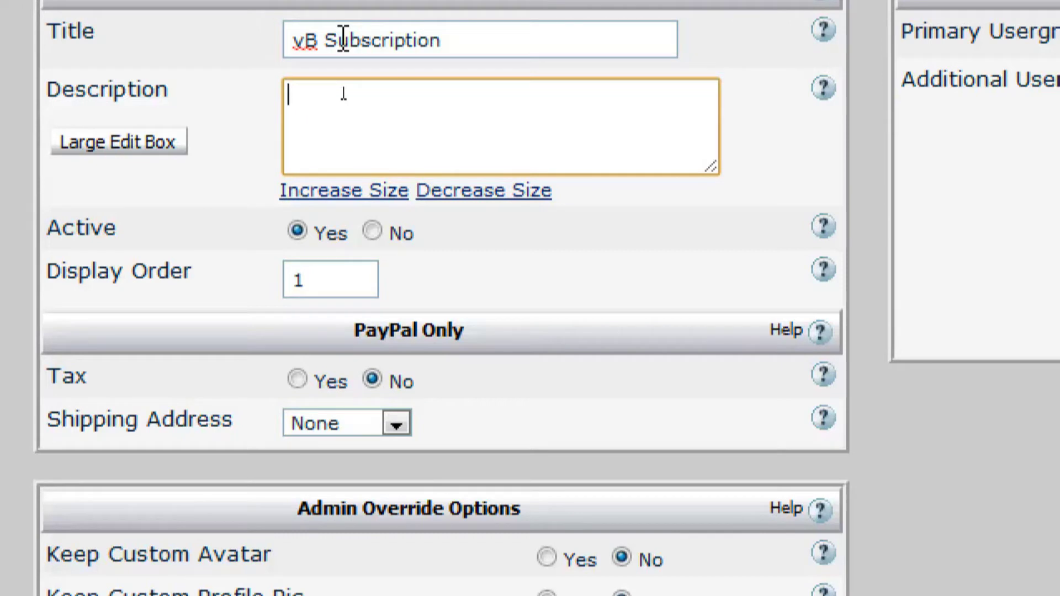
pyautogui.write('ome ')
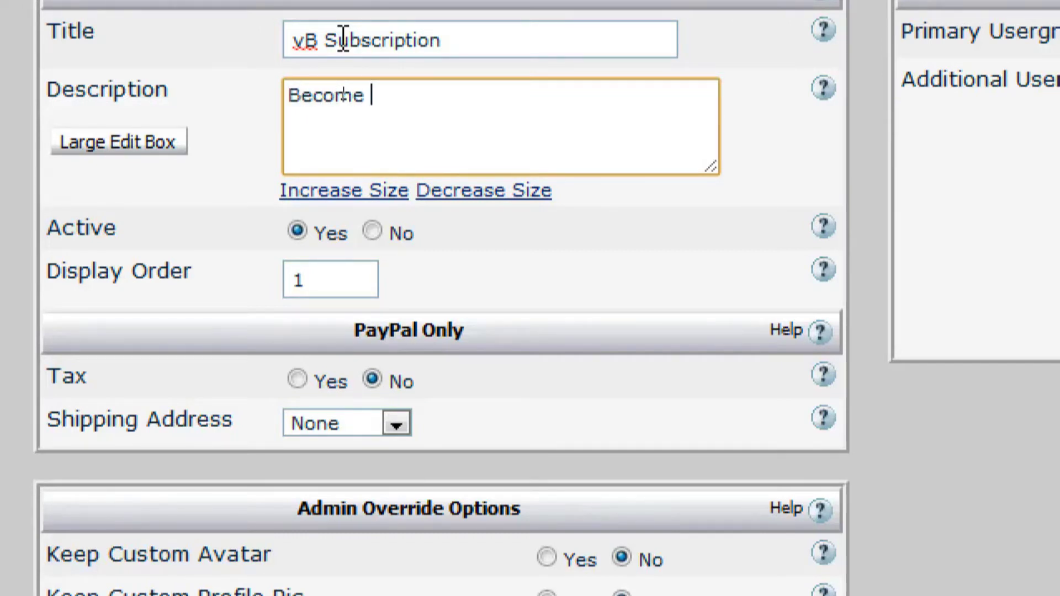
pyautogui.write('a VIP ')
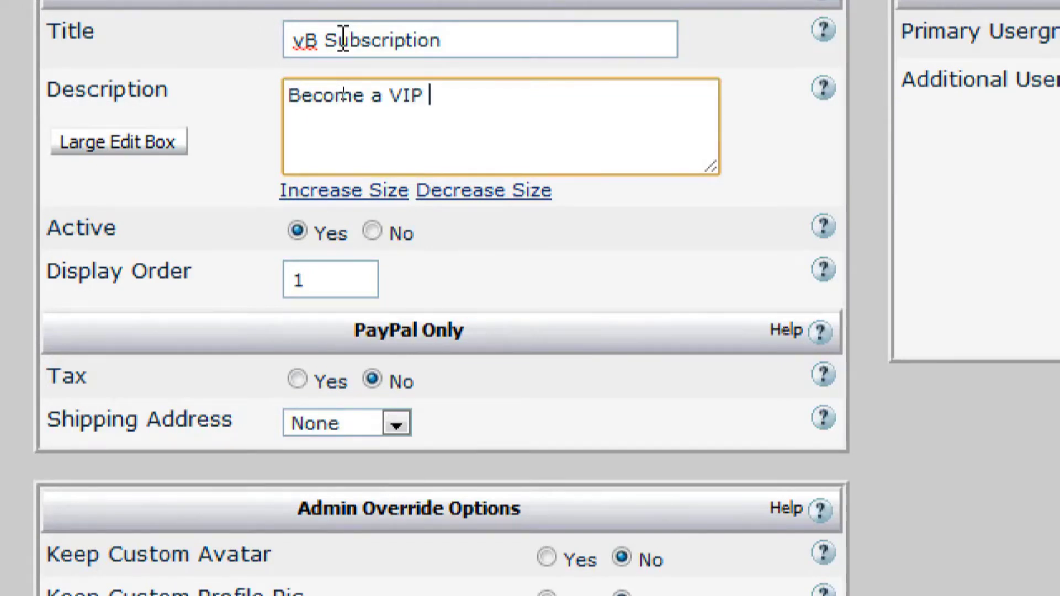
pyautogui.write('member with the a')
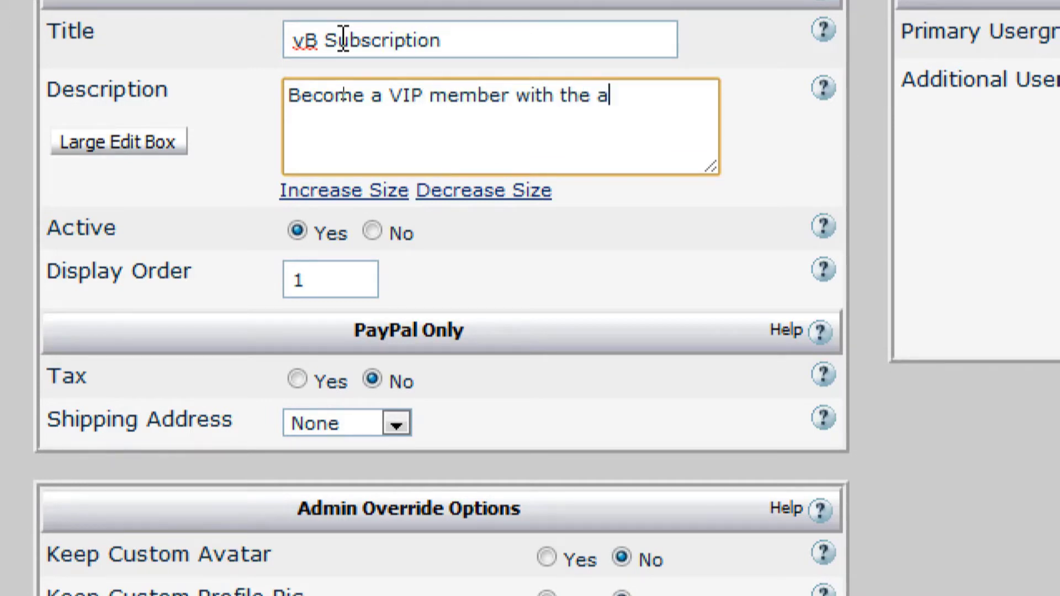
pyautogui.write('bility to ')
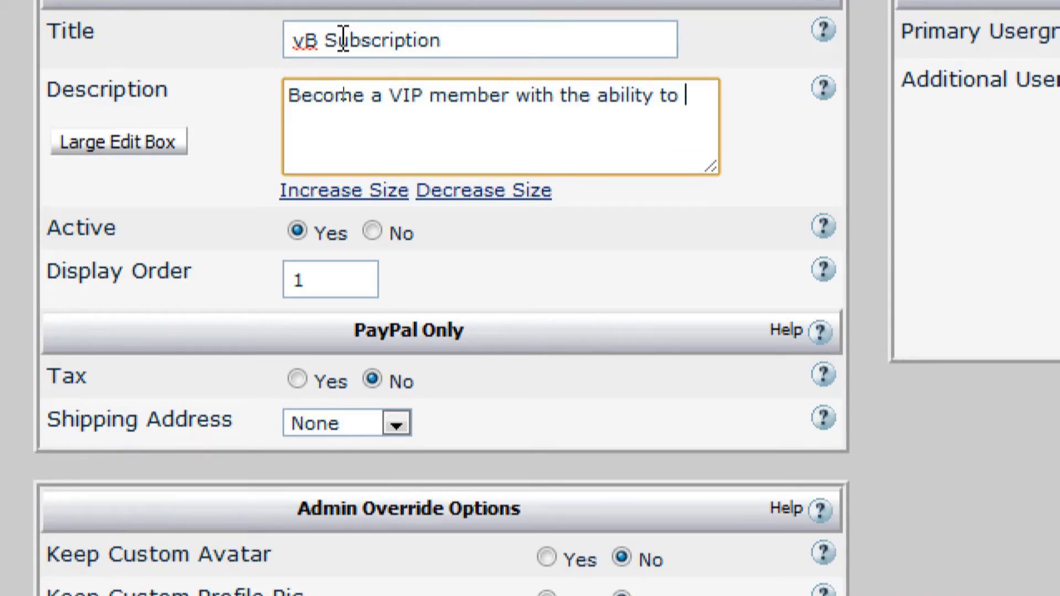
pyautogui.write('upload an')
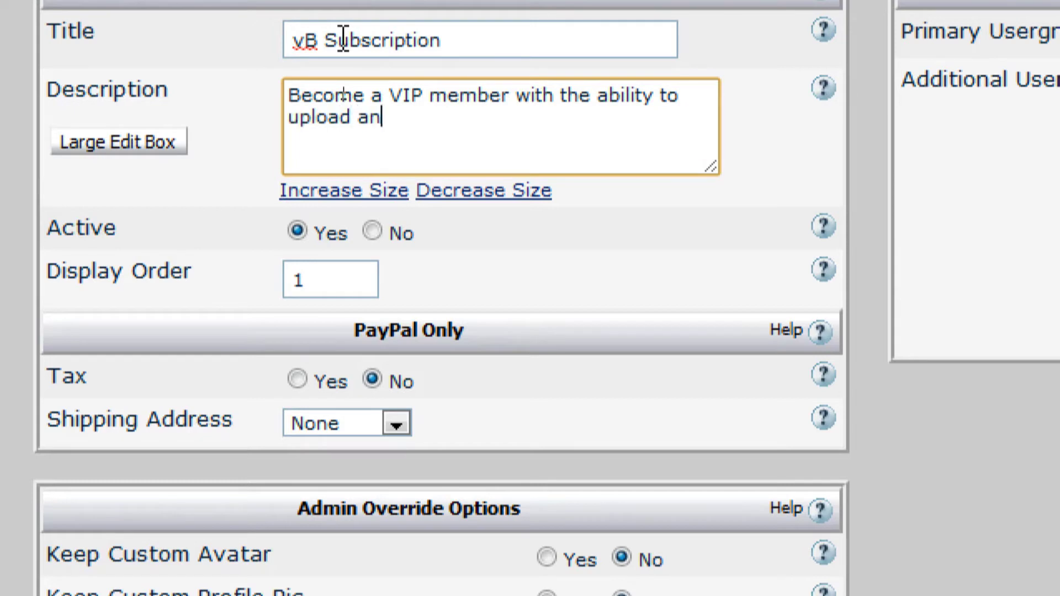
pyautogui.write(' avatar and cus')
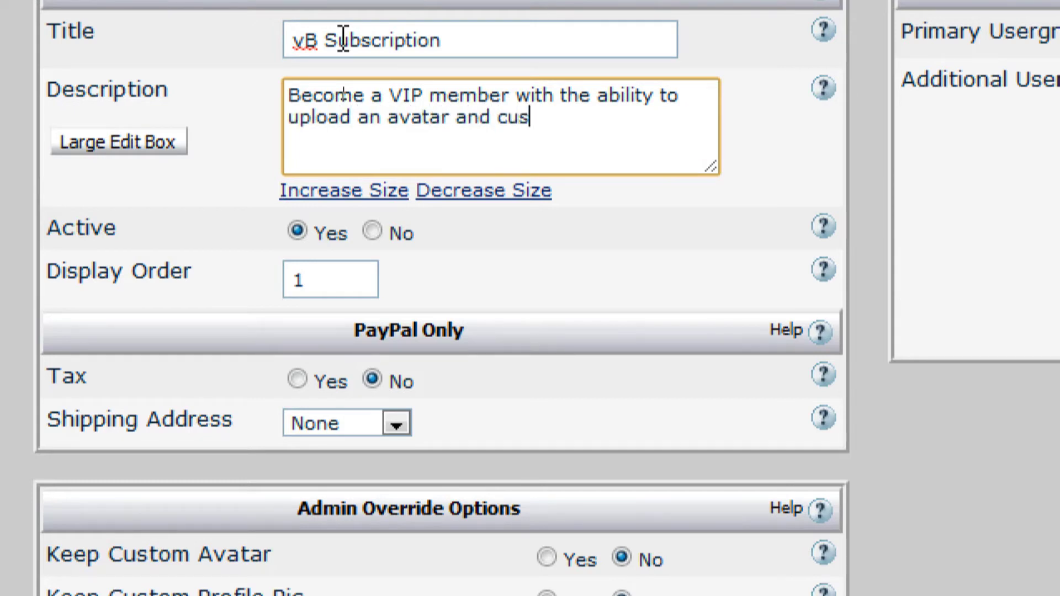
pyautogui.write('tom profile p')
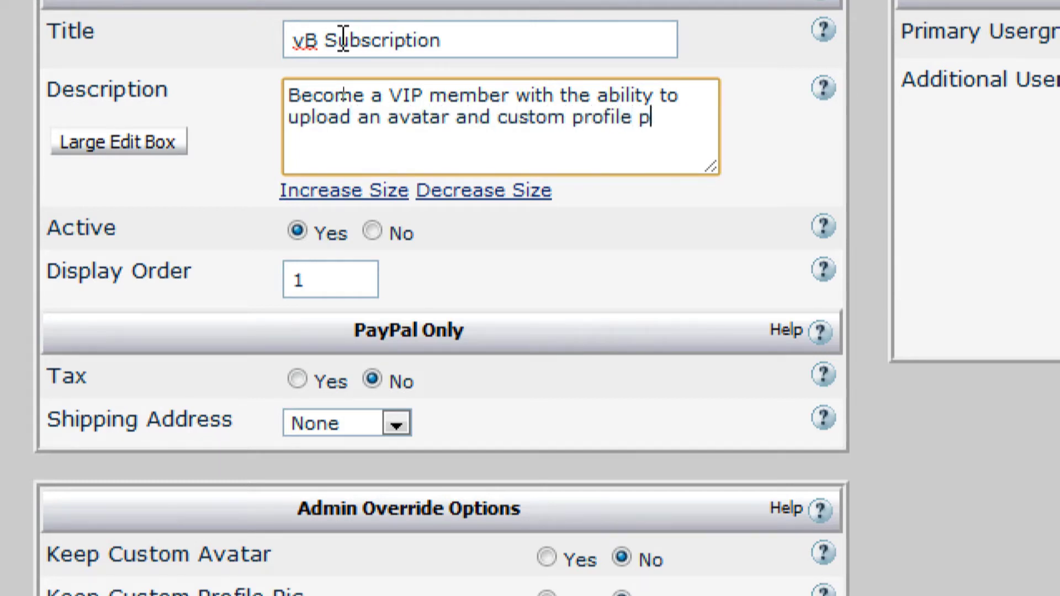
pyautogui.write('ic.')
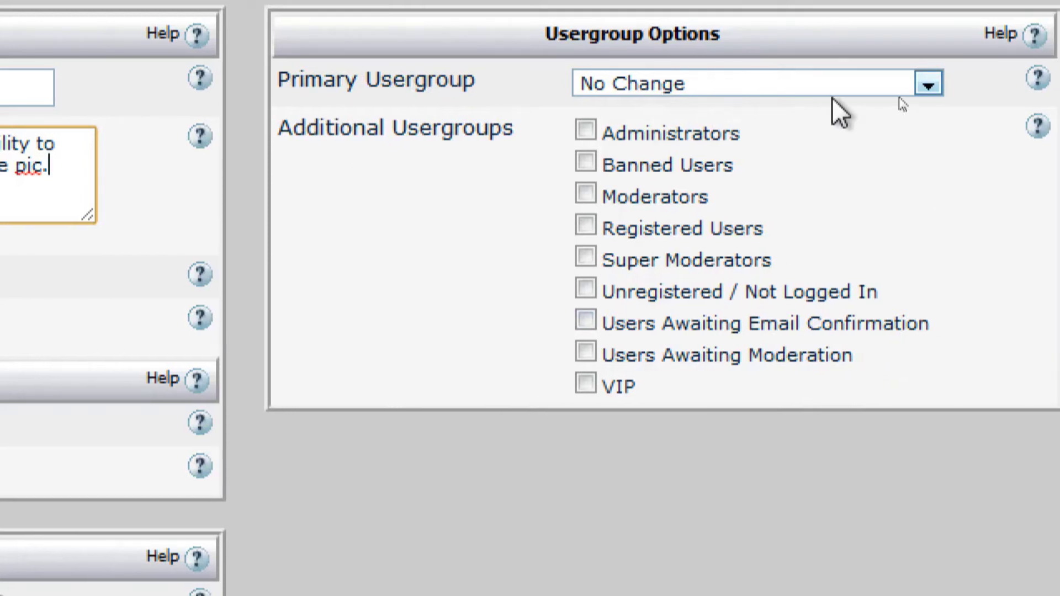
# Step: Add subscribers to the VIP group, keep shipping address as None, and keep custom avatars
pyautogui.click(597, 388)
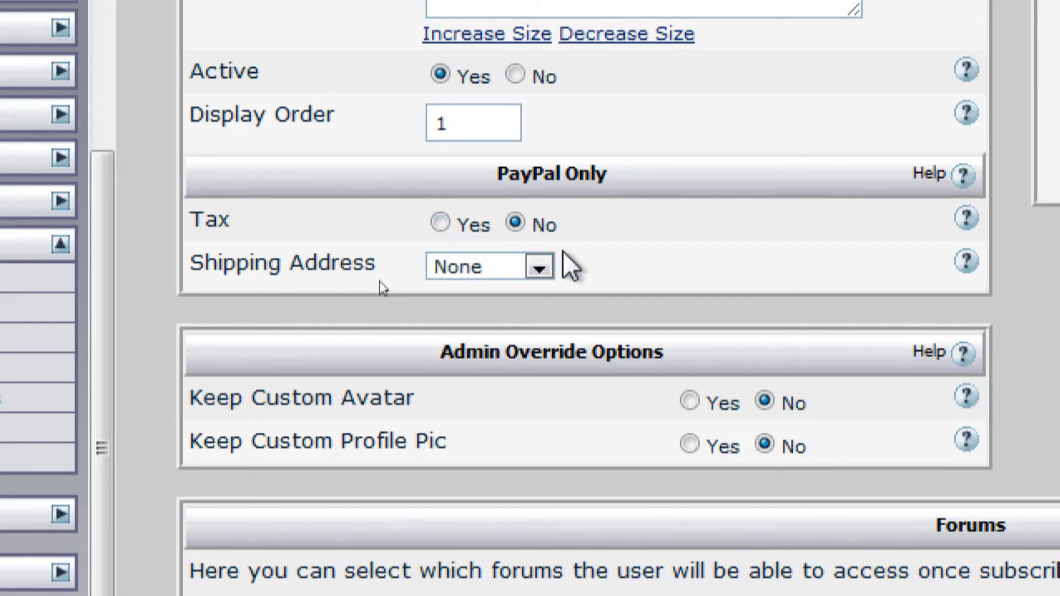
pyautogui.click(538, 265)
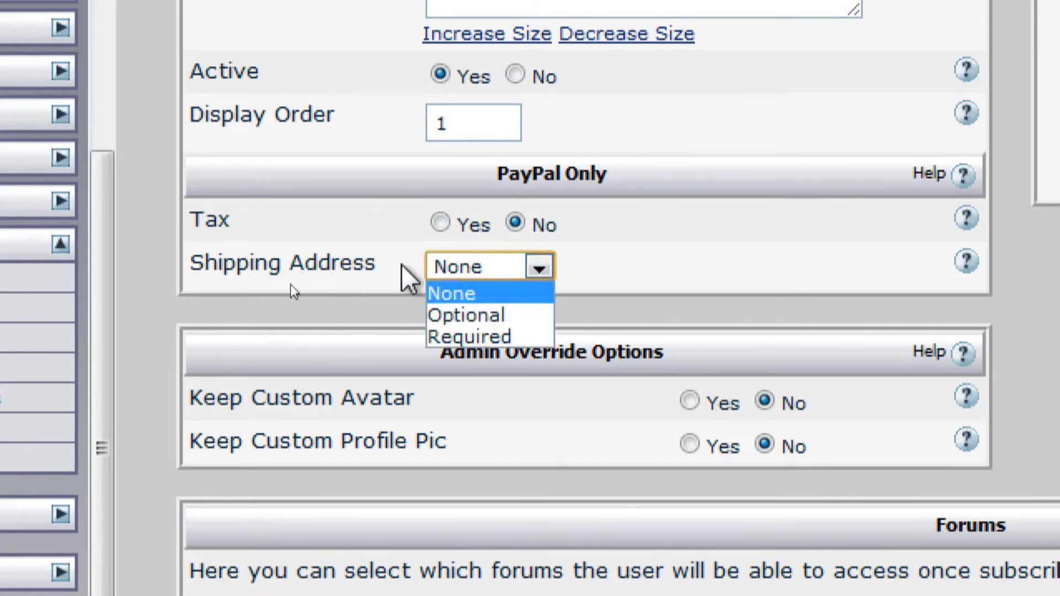
pyautogui.click(452, 292)
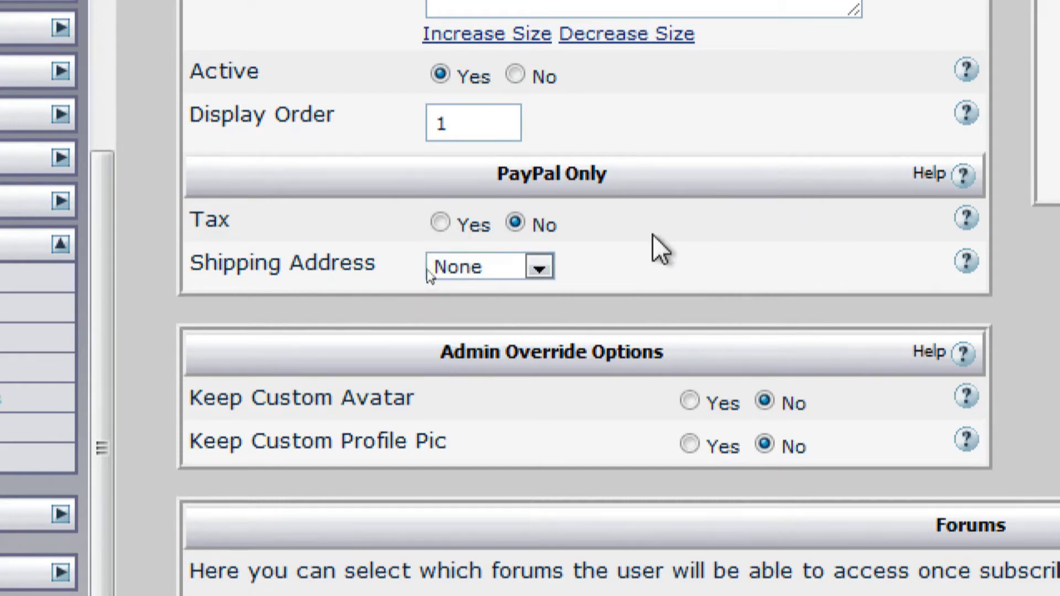
pyautogui.scroll(-3, 666, 359)
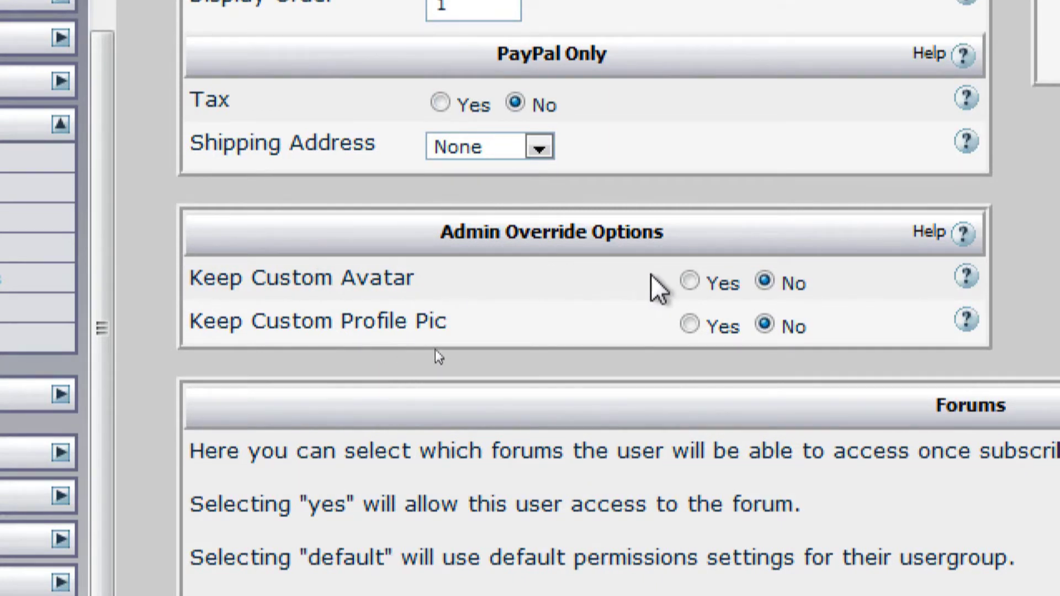
pyautogui.click(700, 281)
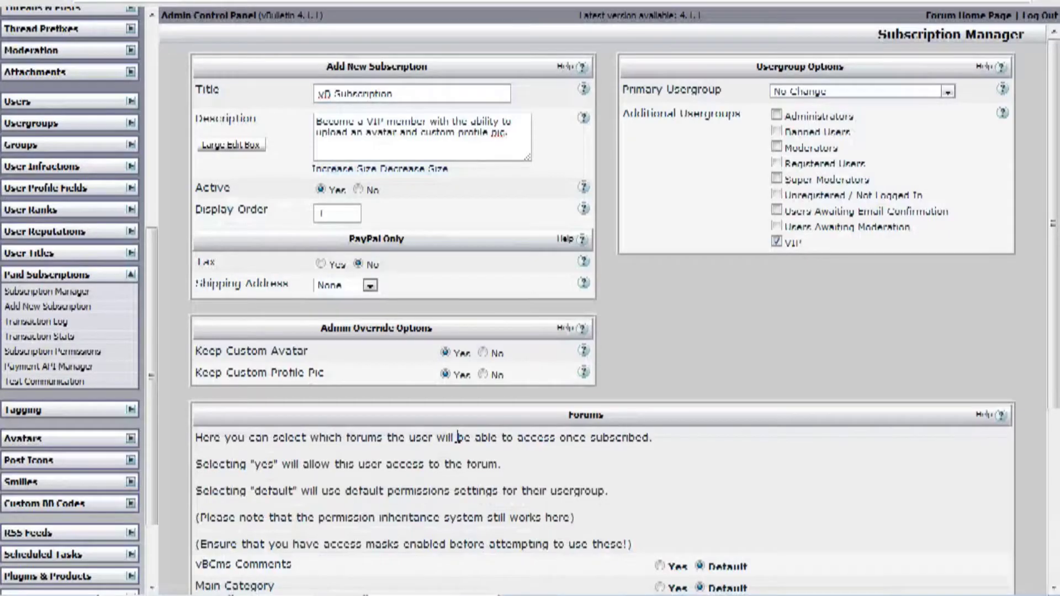
pyautogui.scroll(-4, 491, 422)
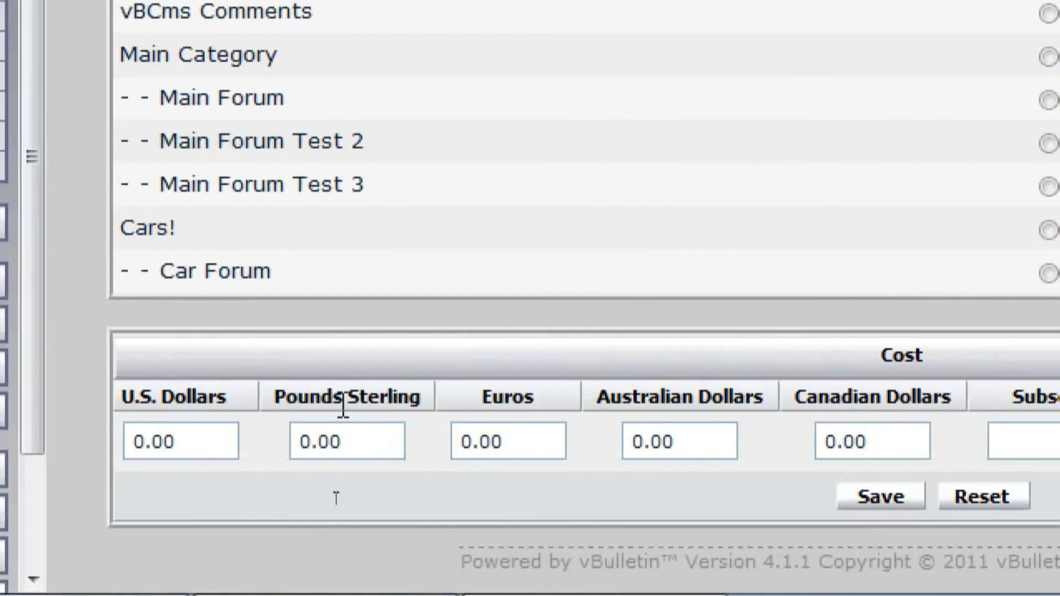
# Step: Set the cost to US$1.99 for 1 Month, make it recurring, and save
pyautogui.moveTo(244, 439); pyautogui.dragTo(135, 447)
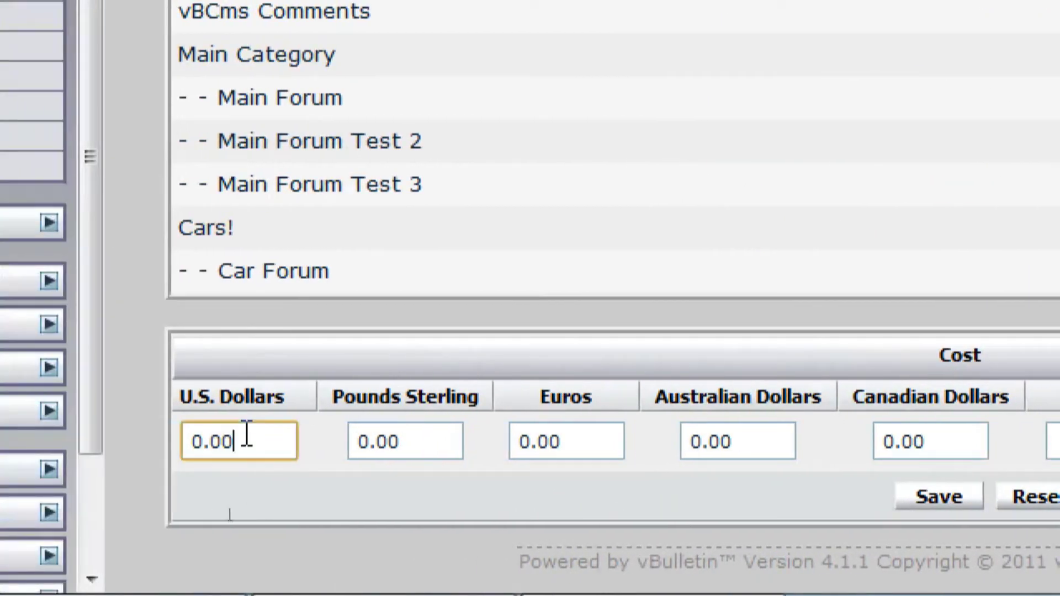
pyautogui.write('1.99')
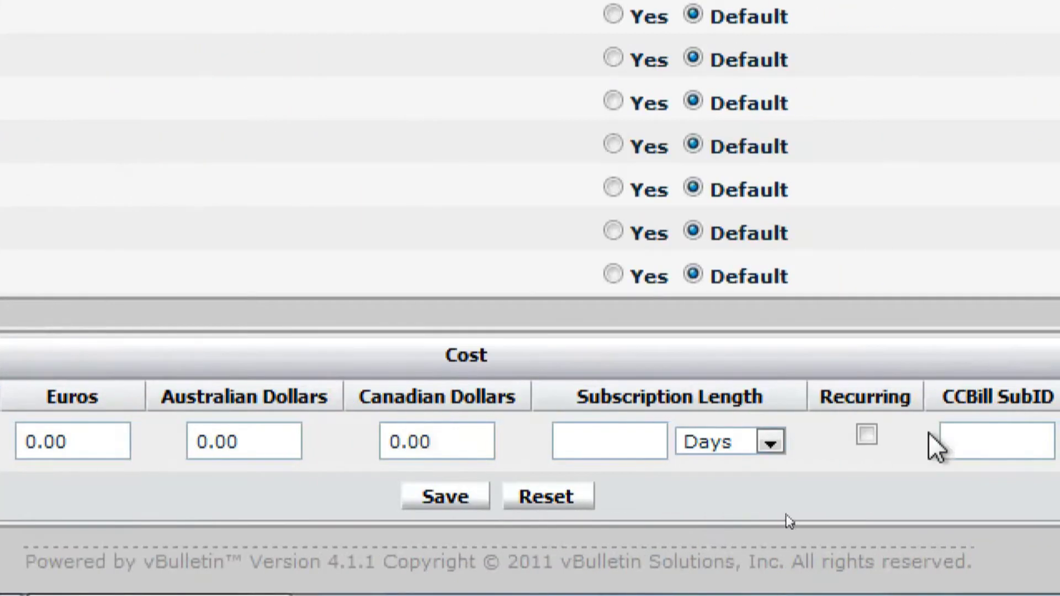
pyautogui.click(635, 435)
pyautogui.write('1')
pyautogui.click(736, 449)
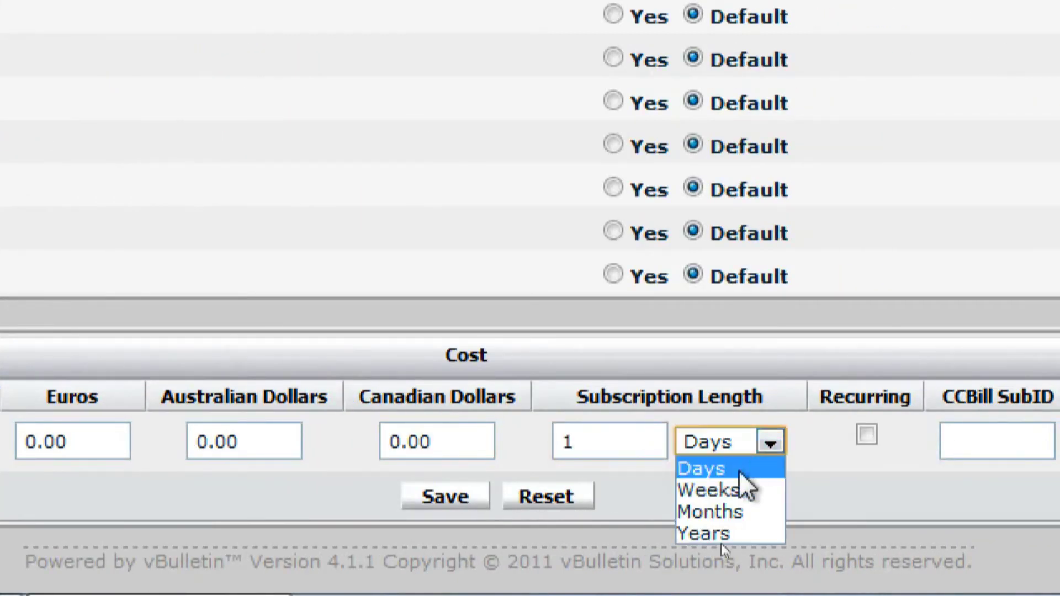
pyautogui.click(733, 511)
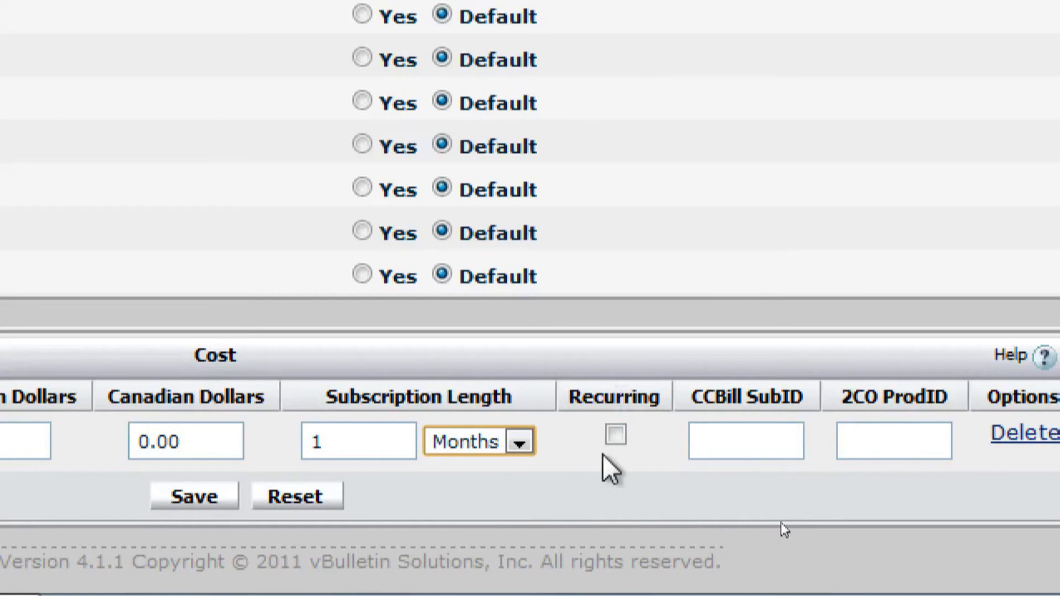
pyautogui.click(614, 436)
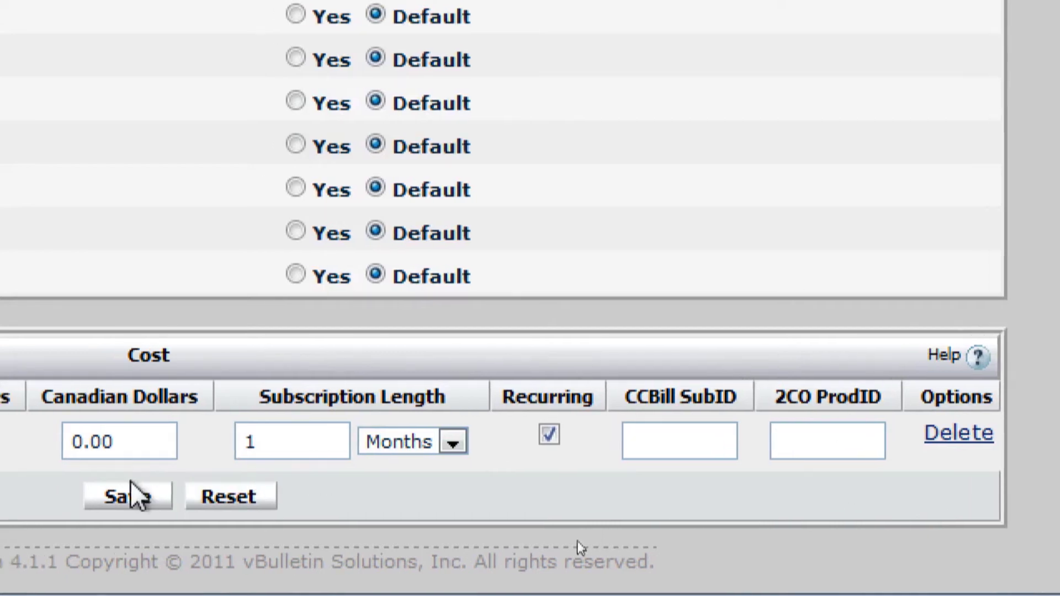
pyautogui.click(139, 497)
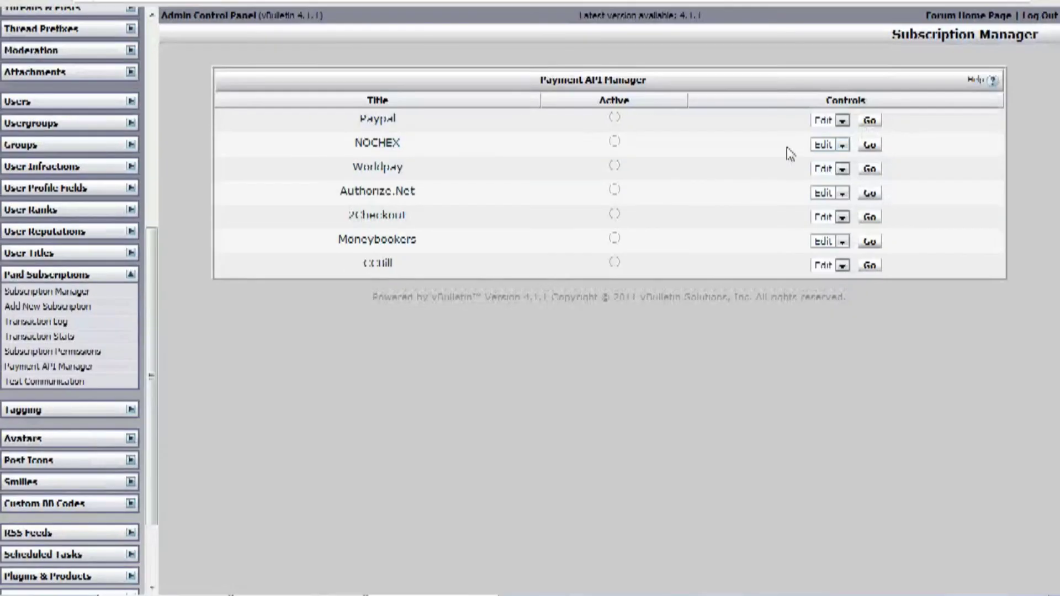
# Step: Open the Paypal row's settings in the Payment API Manager
pyautogui.click(869, 121)
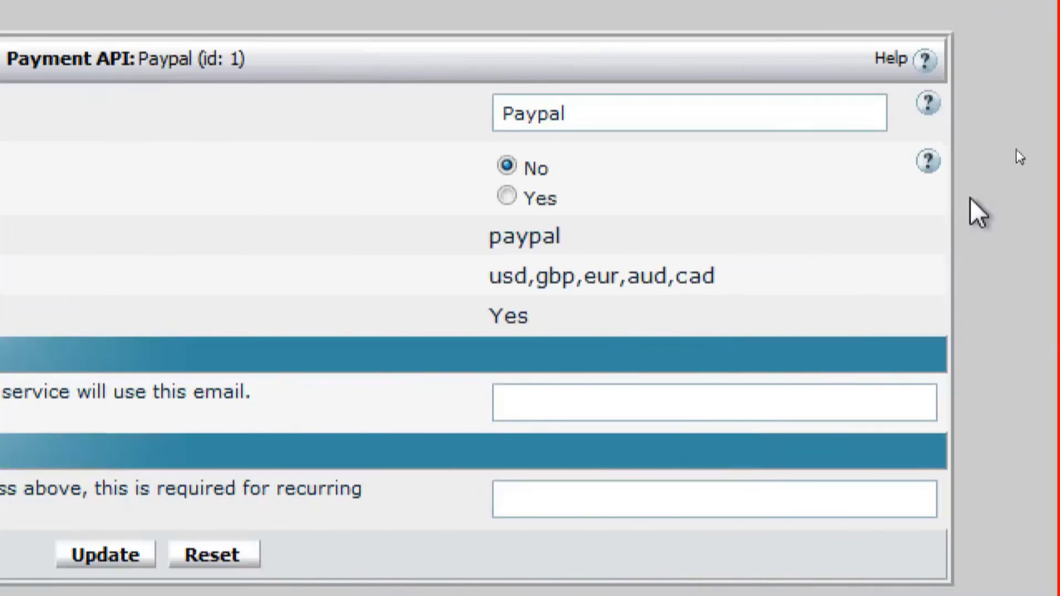
# Step: Activate PayPal with its PayPal and primary account emails, then go to the forum home page
pyautogui.click(506, 196)
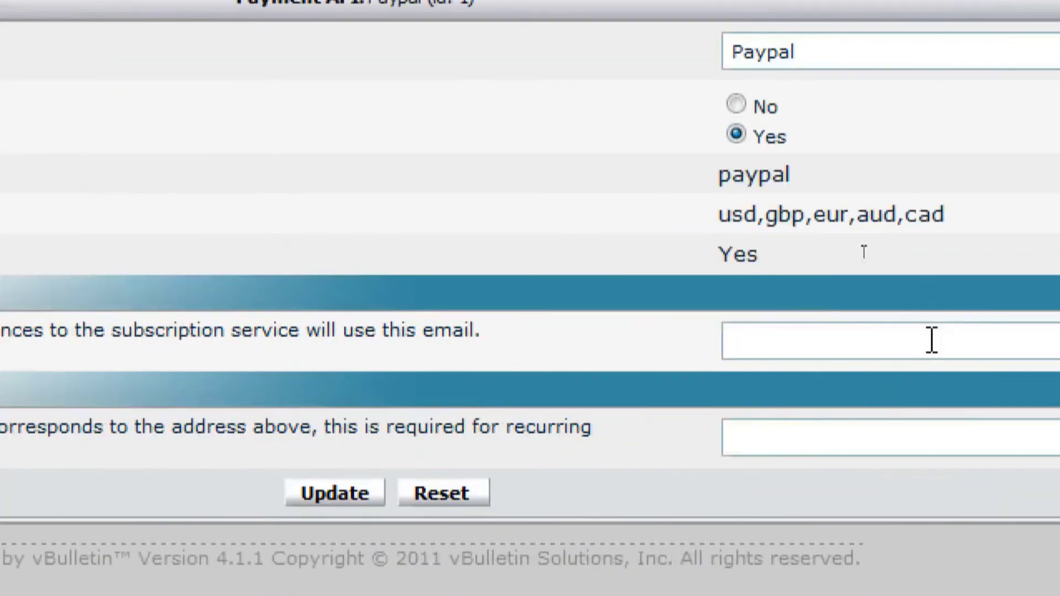
pyautogui.click(770, 339)
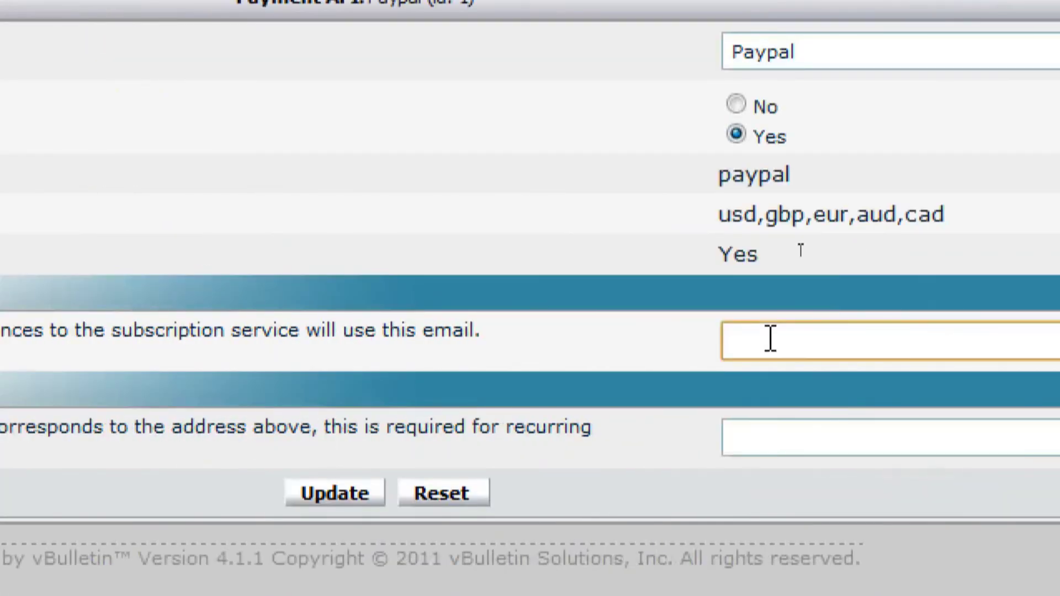
pyautogui.write('test@t')
pyautogui.write('akdlas.com')
pyautogui.press('Tab')
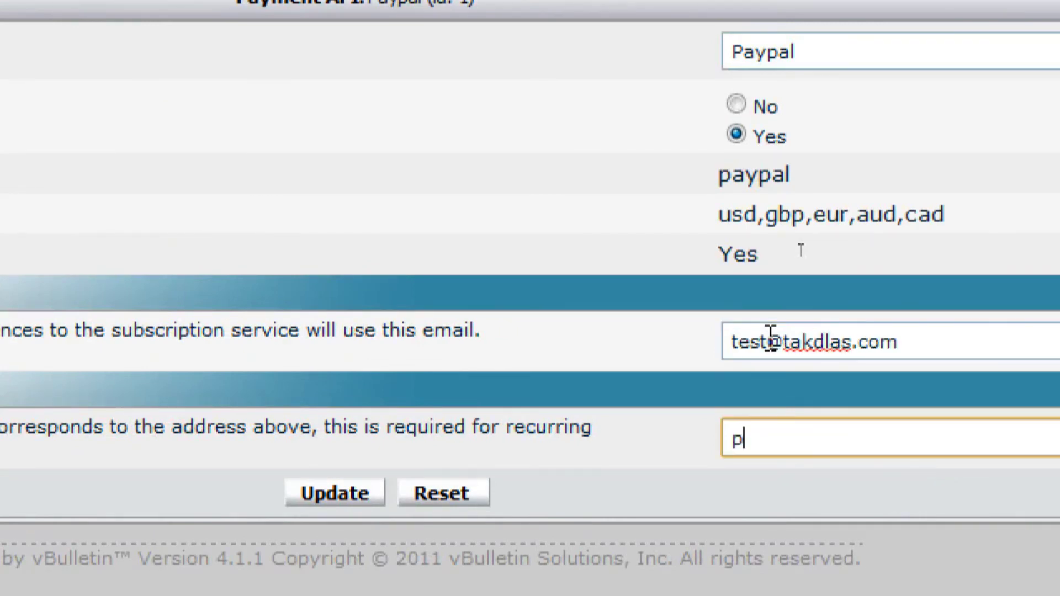
pyautogui.write('rimary@p')
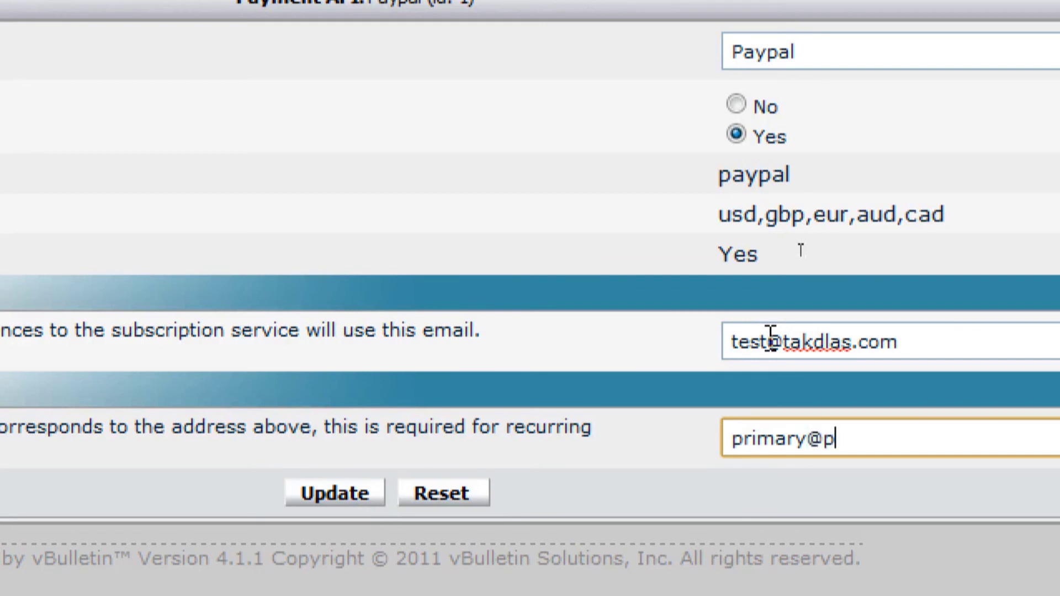
pyautogui.write('aypal.com')
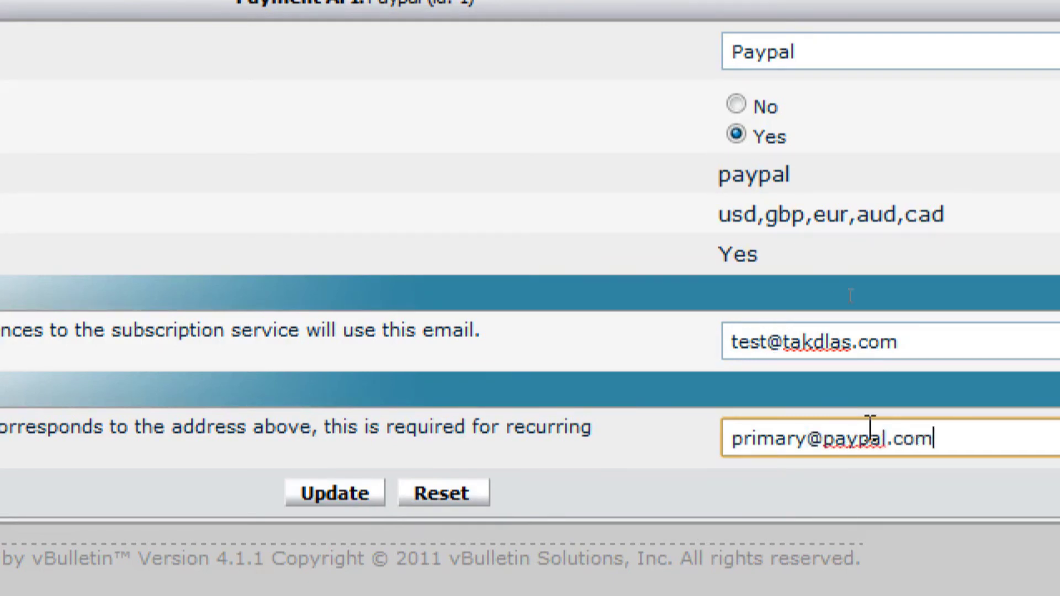
pyautogui.doubleClick(798, 438)
pyautogui.write('sasda')
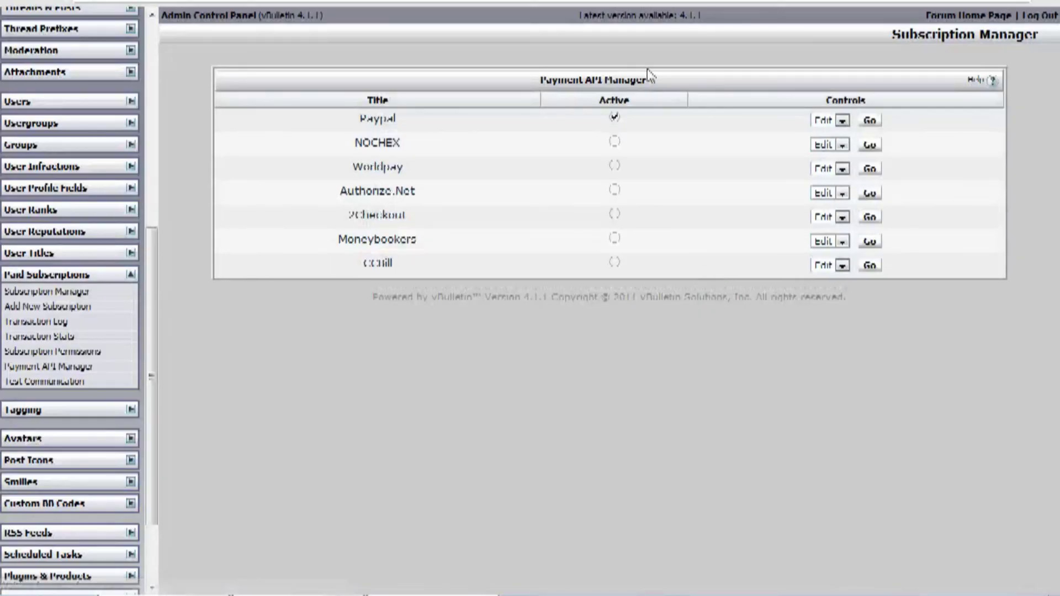
pyautogui.click(952, 14)
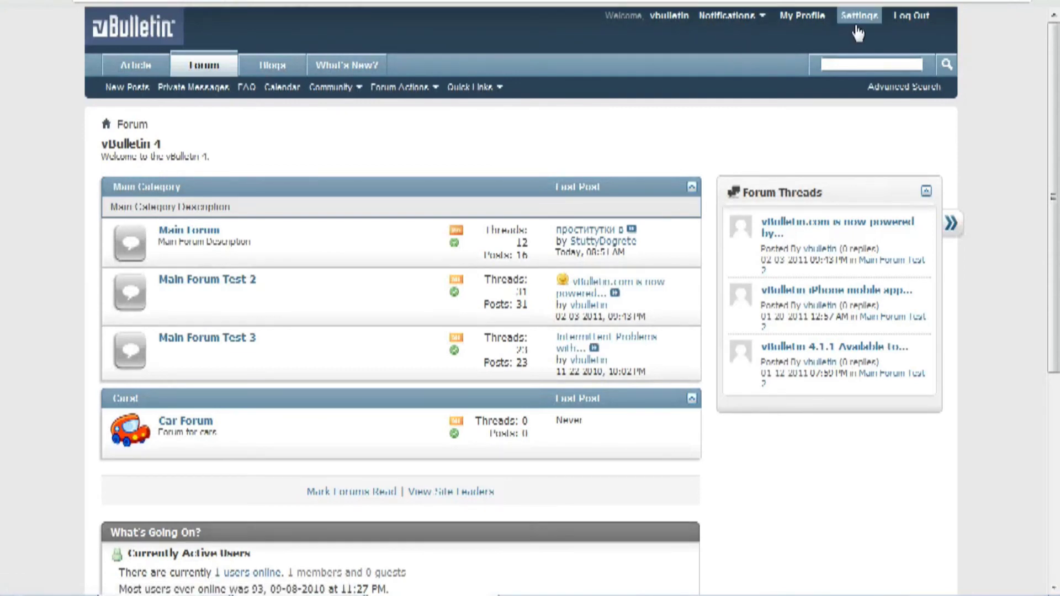
# Step: On the member Paid Subscriptions page, order vB Subscription at US$1.99 for one month
pyautogui.click(857, 18)
pyautogui.scroll(-3, 443, 211)
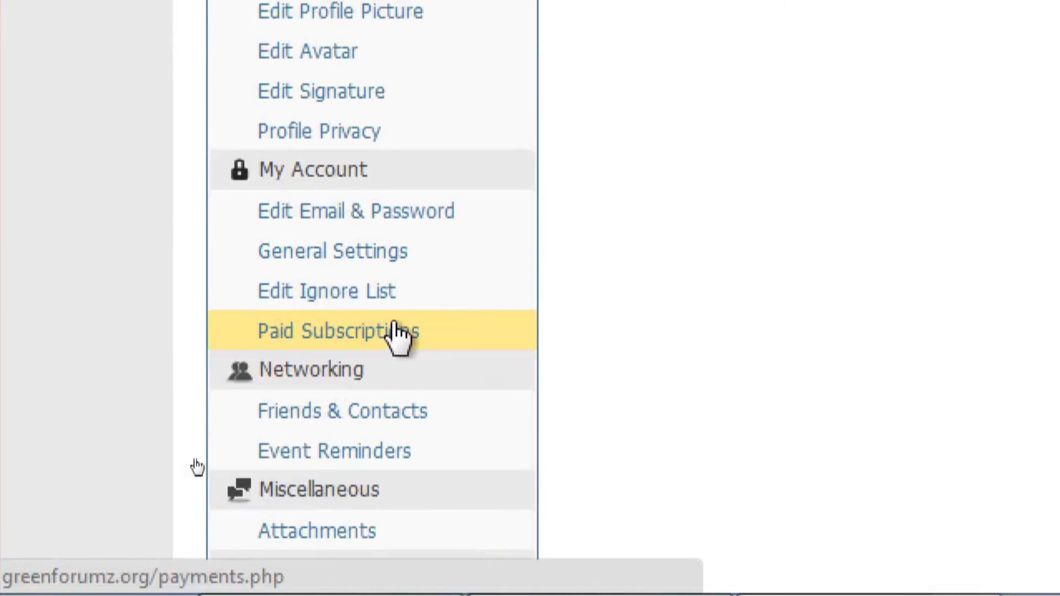
pyautogui.click(399, 333)
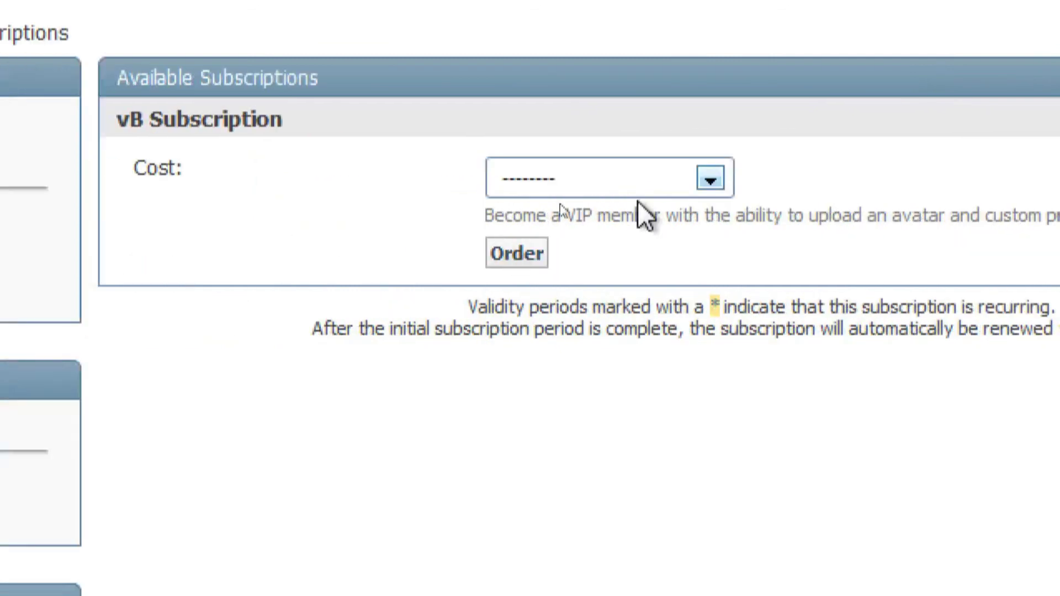
pyautogui.click(672, 181)
pyautogui.click(612, 248)
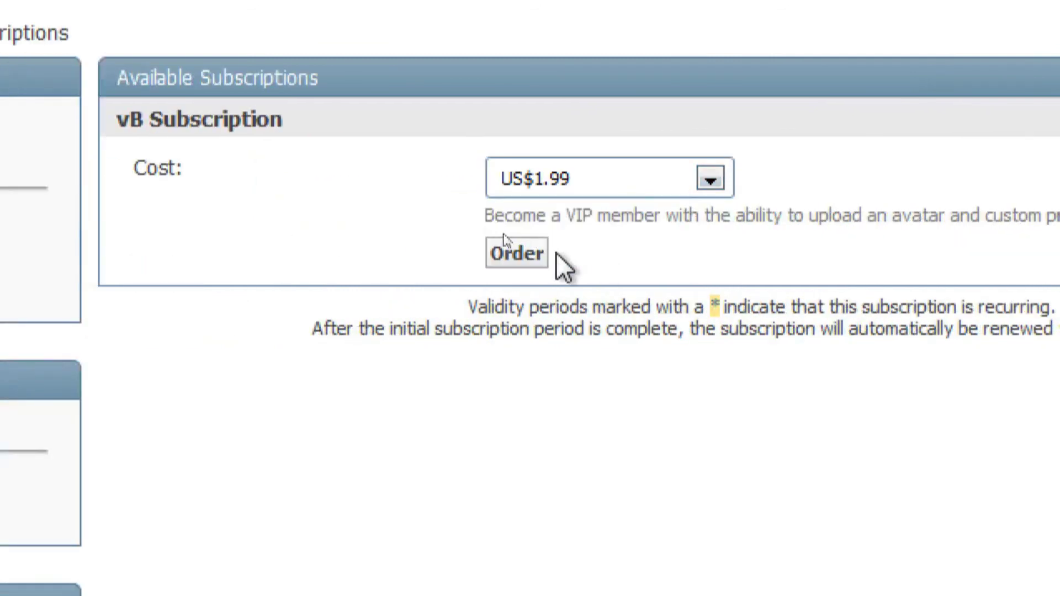
pyautogui.click(518, 253)
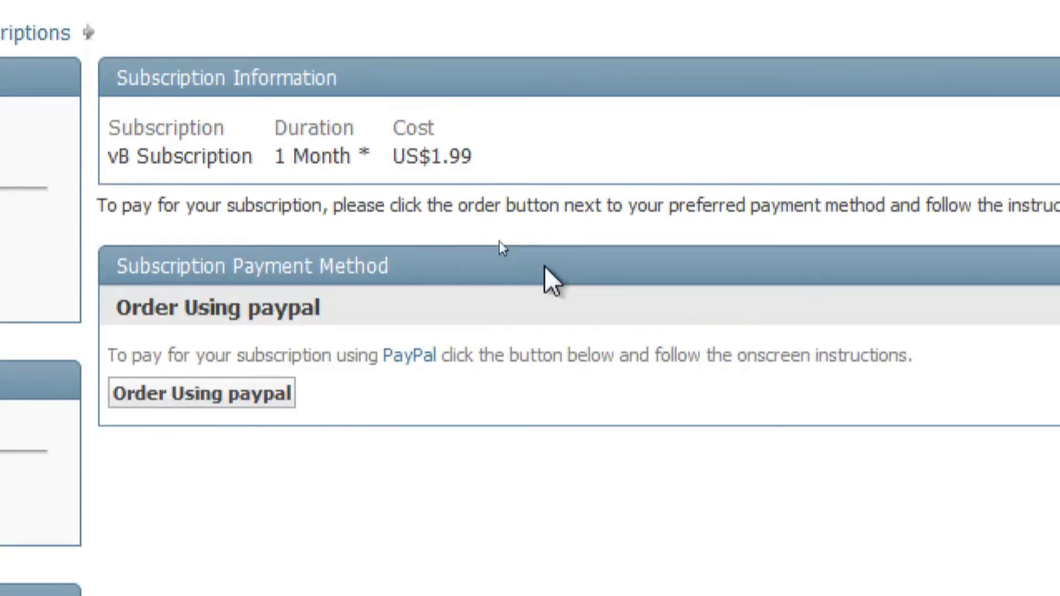